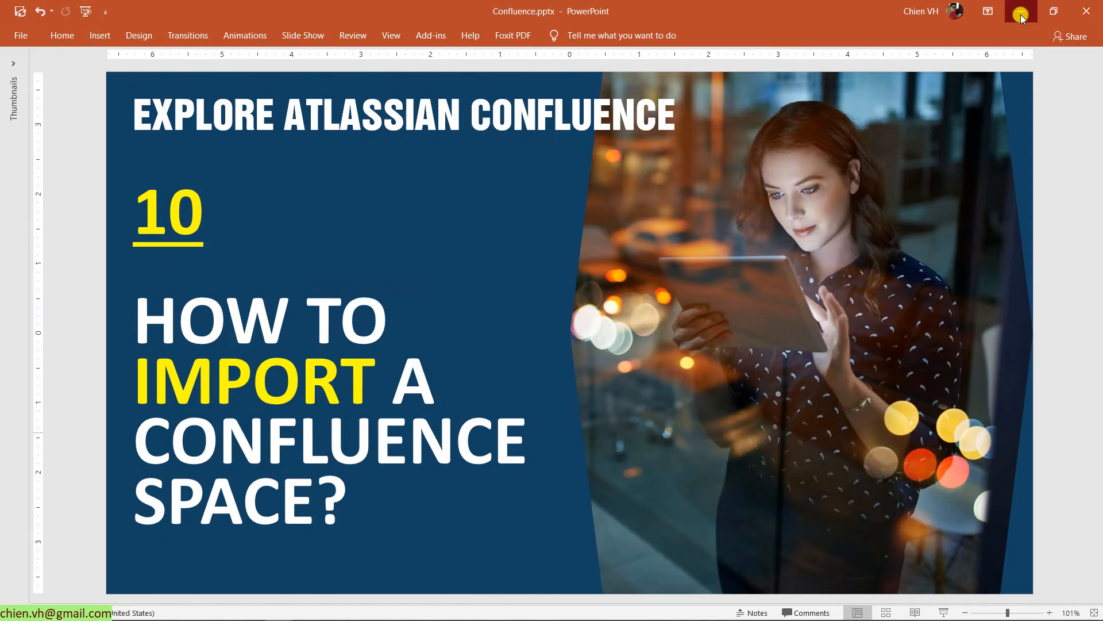
- Delete the space from Space Settings > Delete Space and confirm the permanent deletion
left_click(1020, 14)
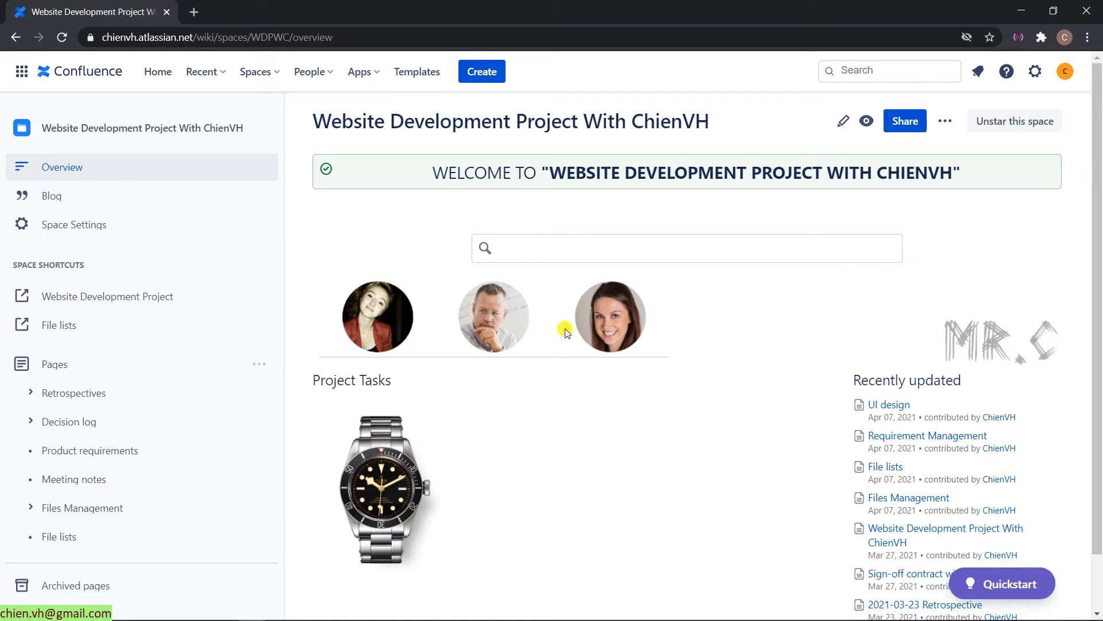
left_click(97, 226)
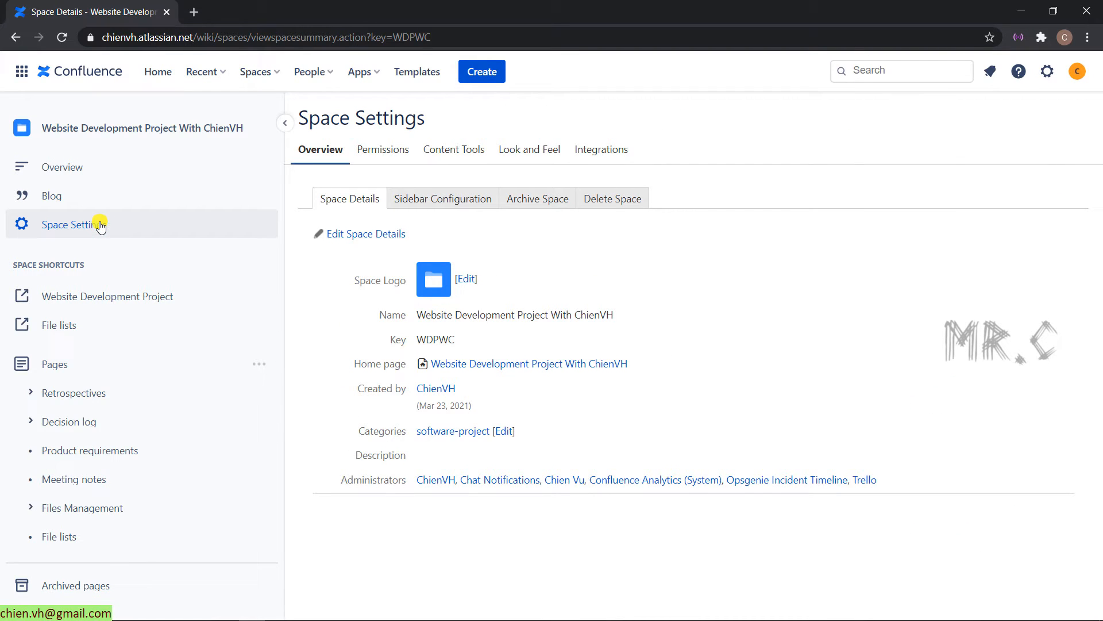
left_click(616, 199)
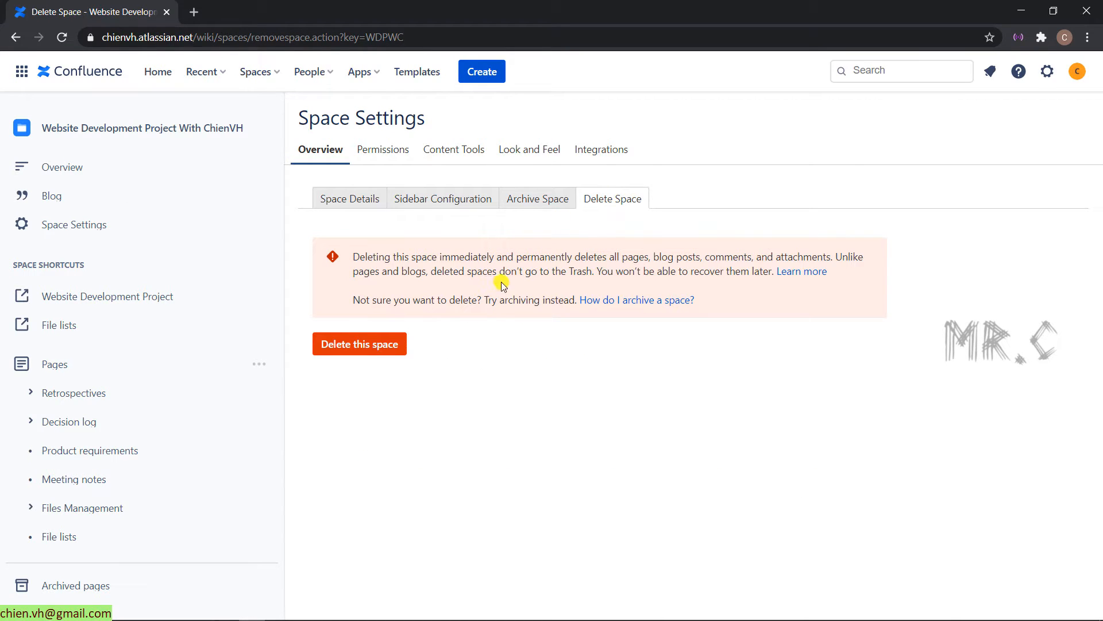
left_click(380, 345)
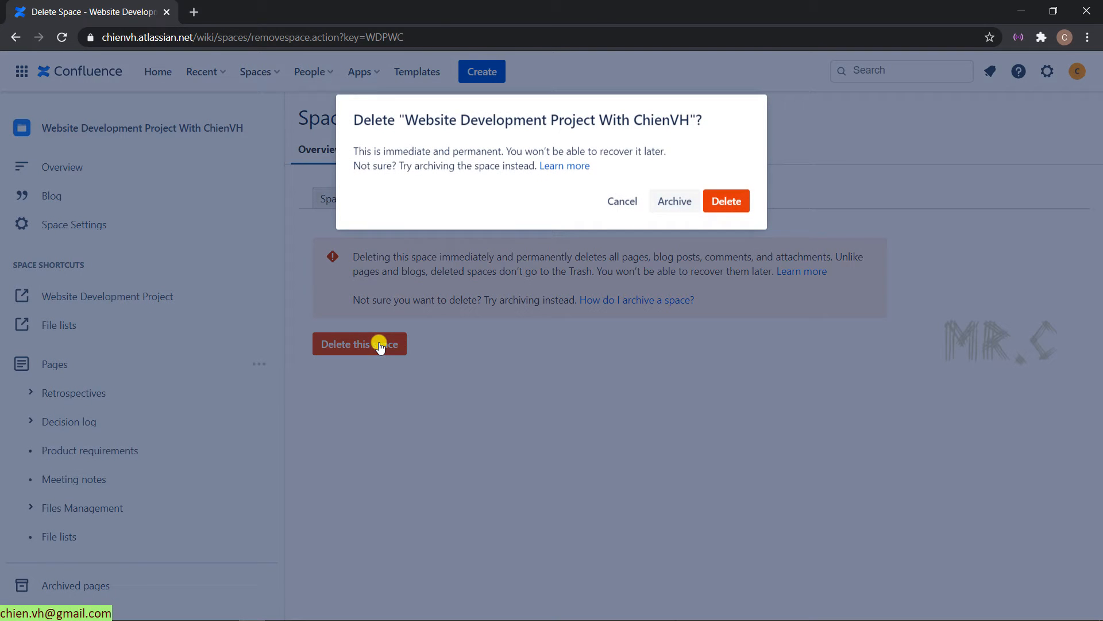
left_click(727, 202)
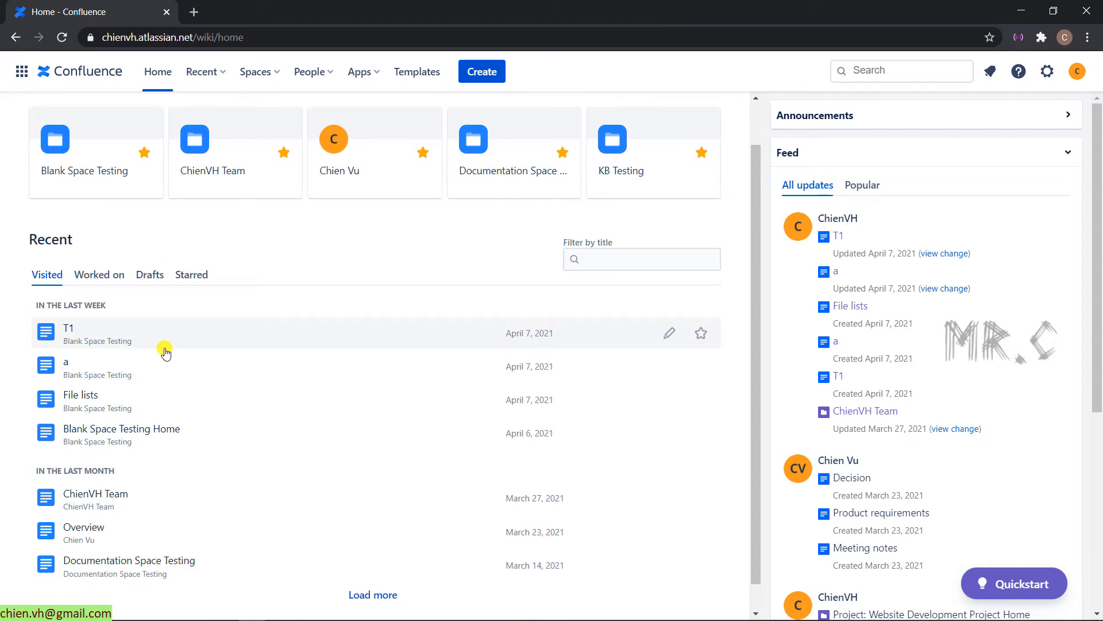
scroll(165, 352, "up", 1)
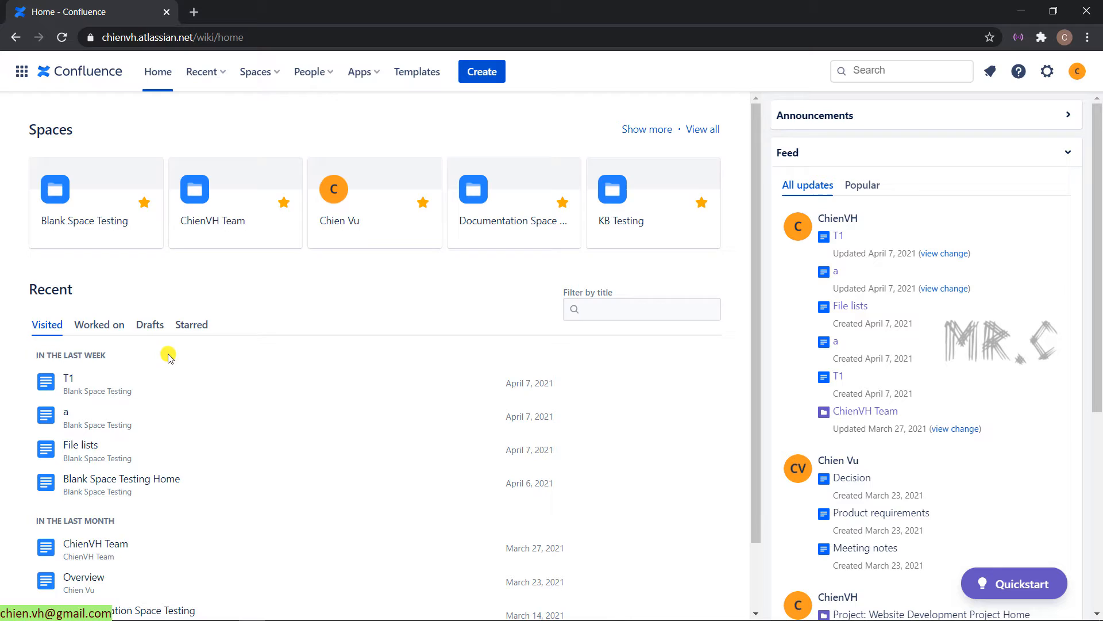
scroll(170, 358, "down", 1)
- Load more of the recently visited pages on the Confluence home page
left_click(371, 566)
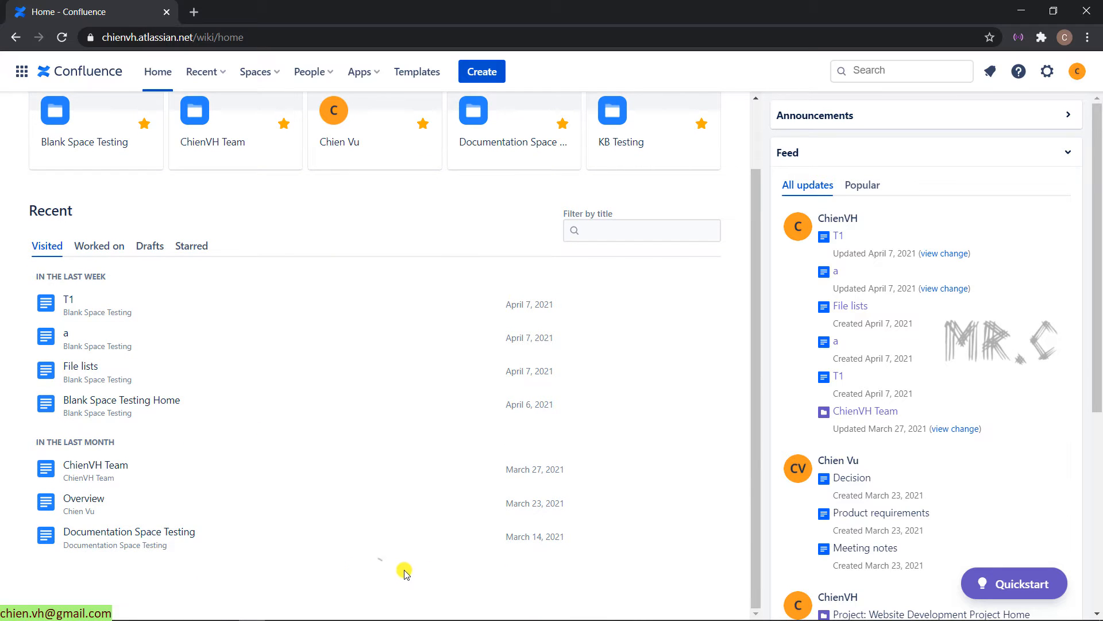
scroll(405, 560, "down", 3)
scroll(369, 544, "up", 3)
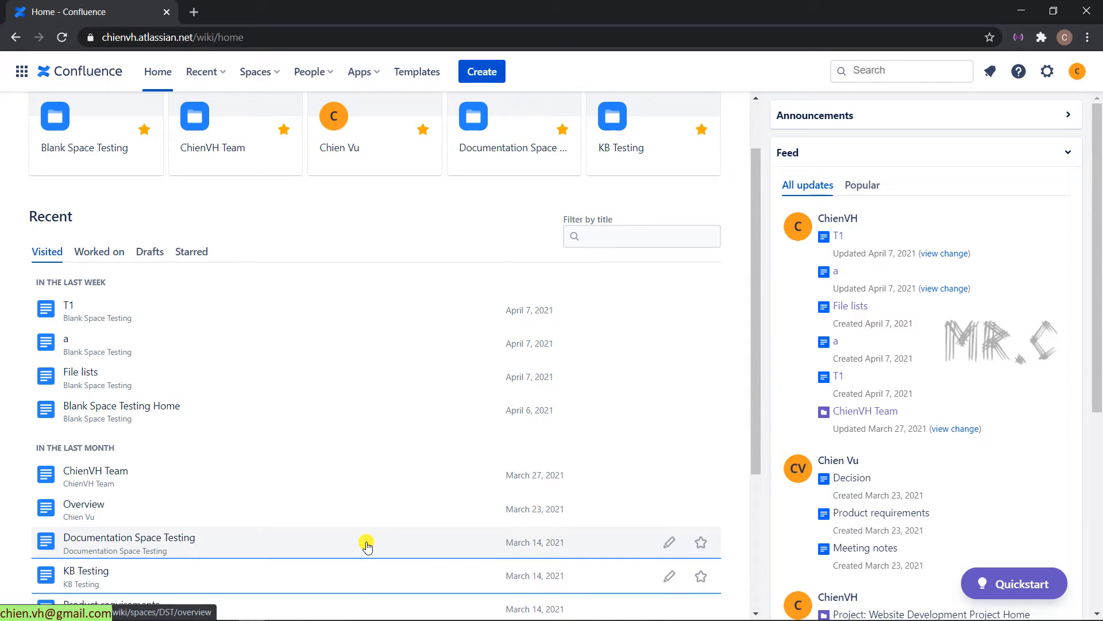
scroll(367, 546, "up", 1)
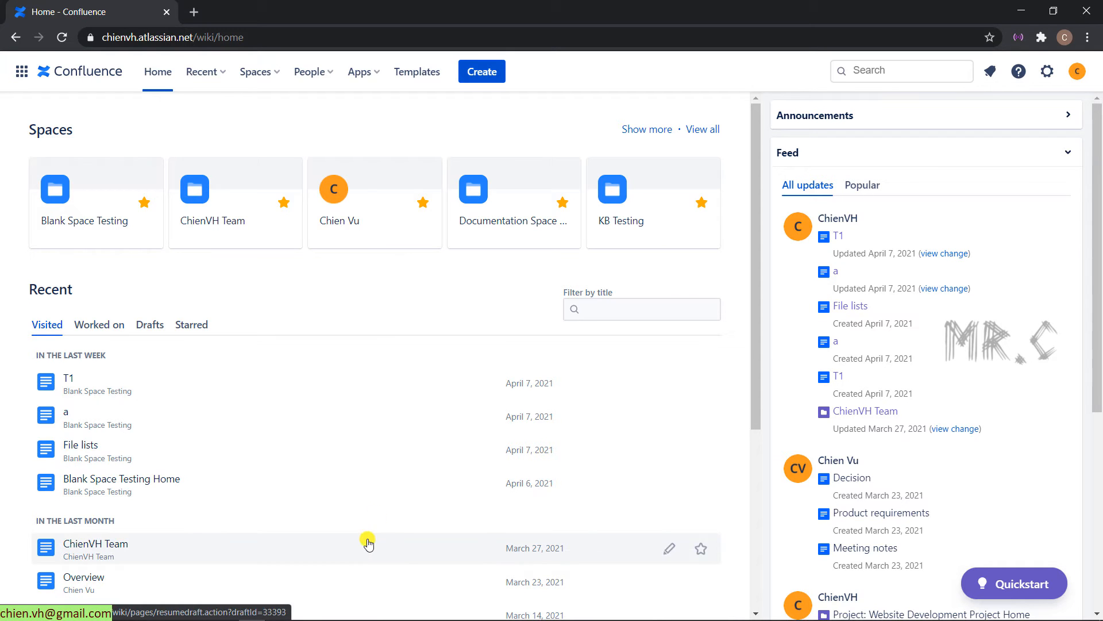
- Extract Confluence-export.zip into its own Confluence-export folder in File Explorer
mouse_move(553, 5)
left_mouse_down()
mouse_move(725, 107)
mouse_move(739, 102)
left_mouse_up()
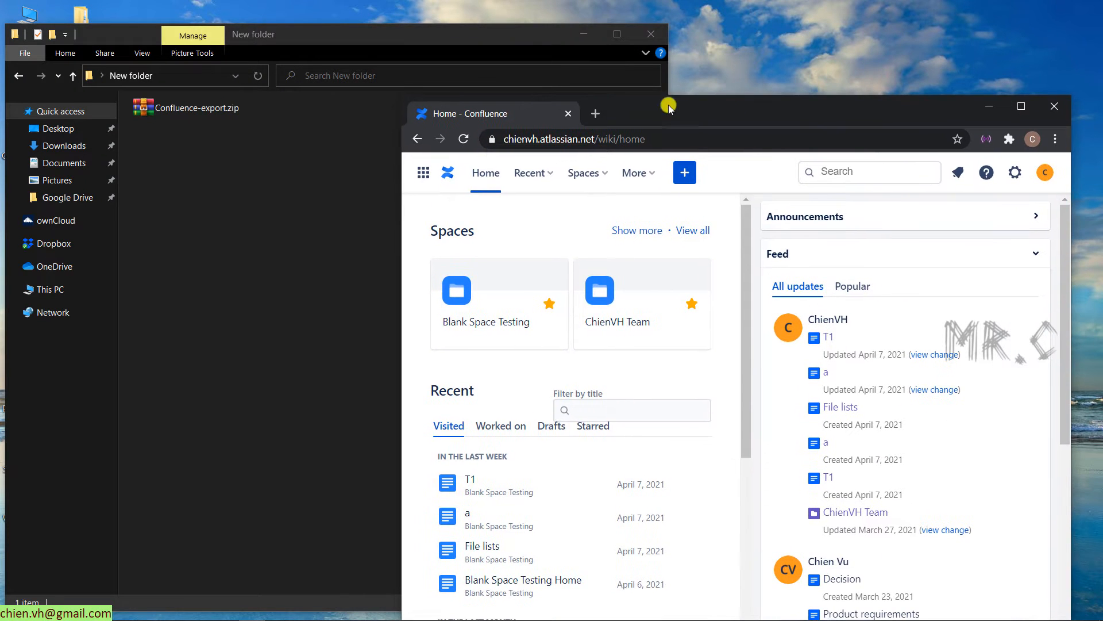
left_click(237, 173)
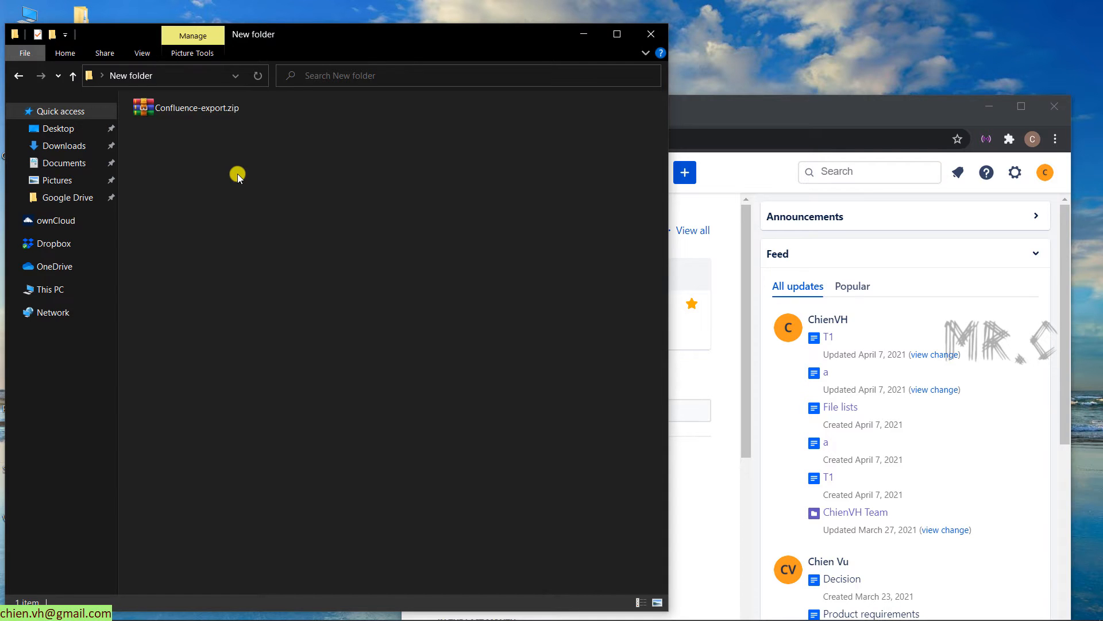
left_click(218, 108)
right_click(203, 109)
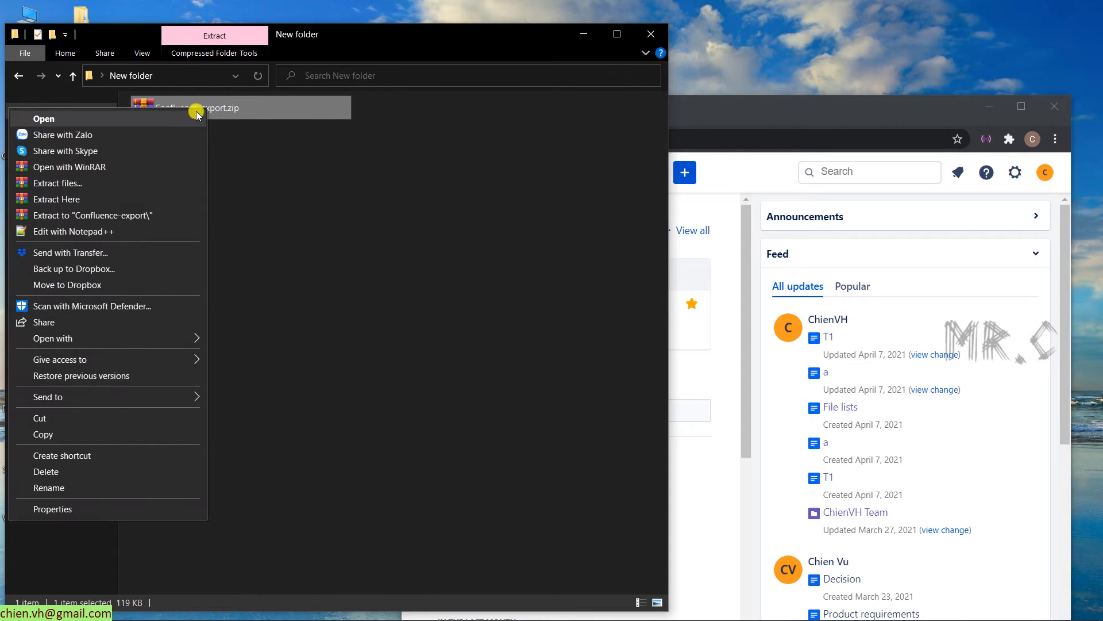
left_click(85, 183)
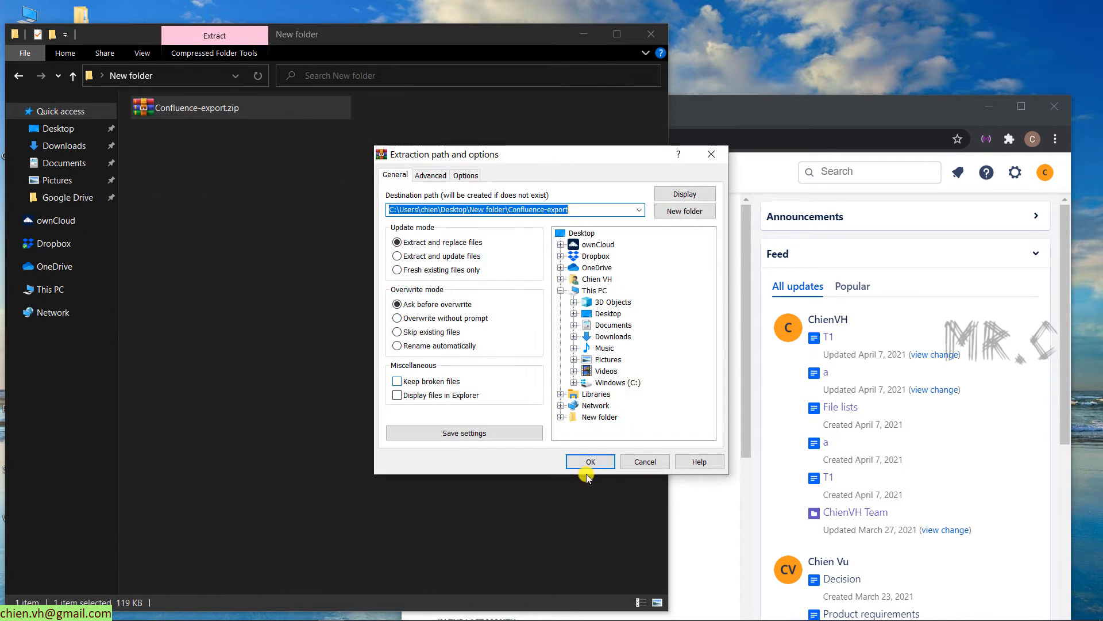
left_click(587, 461)
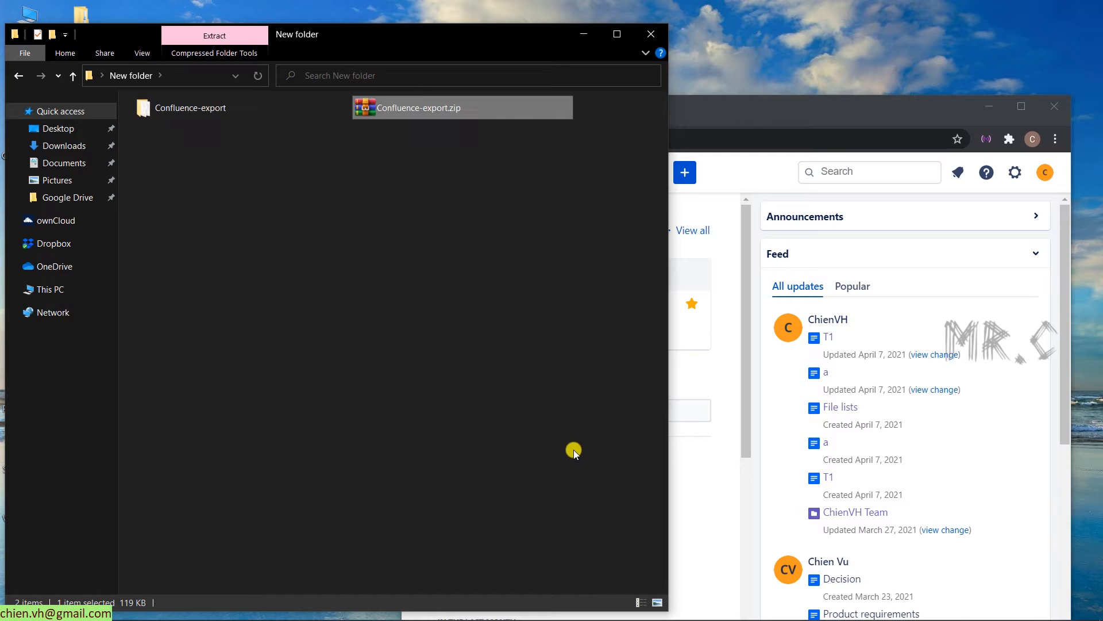
- Inspect the extracted folder's contents, checking entities.xml, then return to the parent folder
double_click(162, 107)
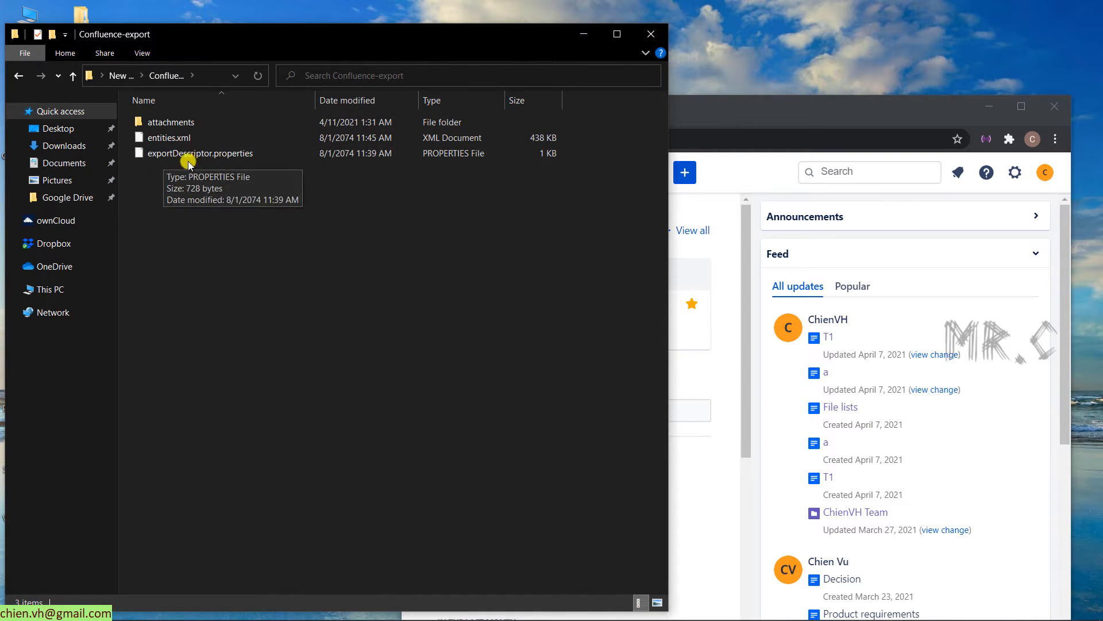
left_click(171, 139)
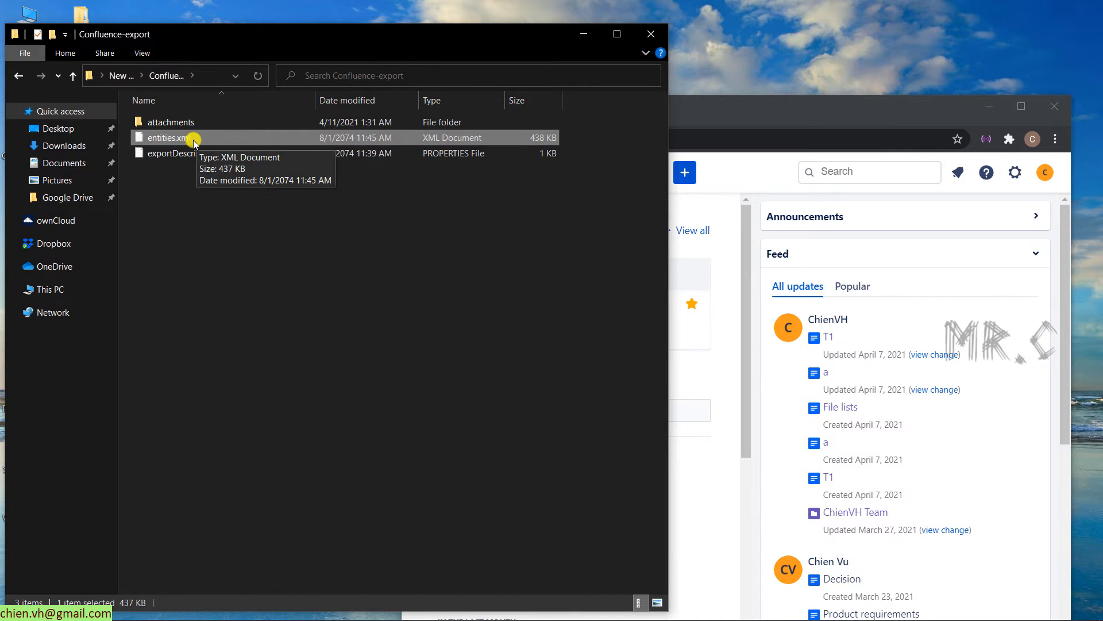
mouse_move(197, 139)
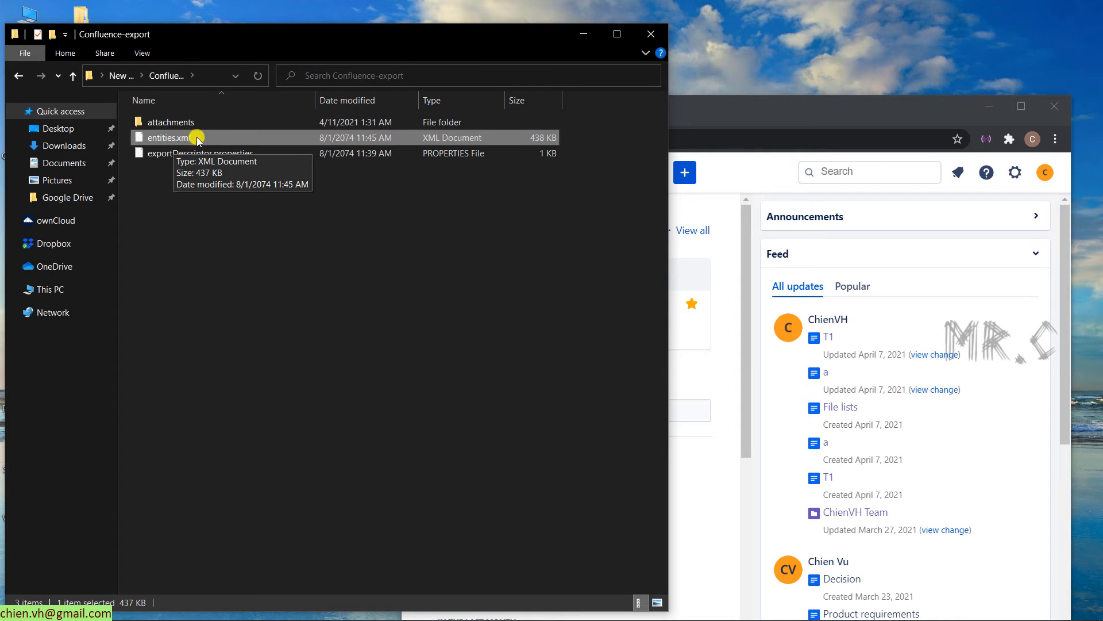
left_click(119, 74)
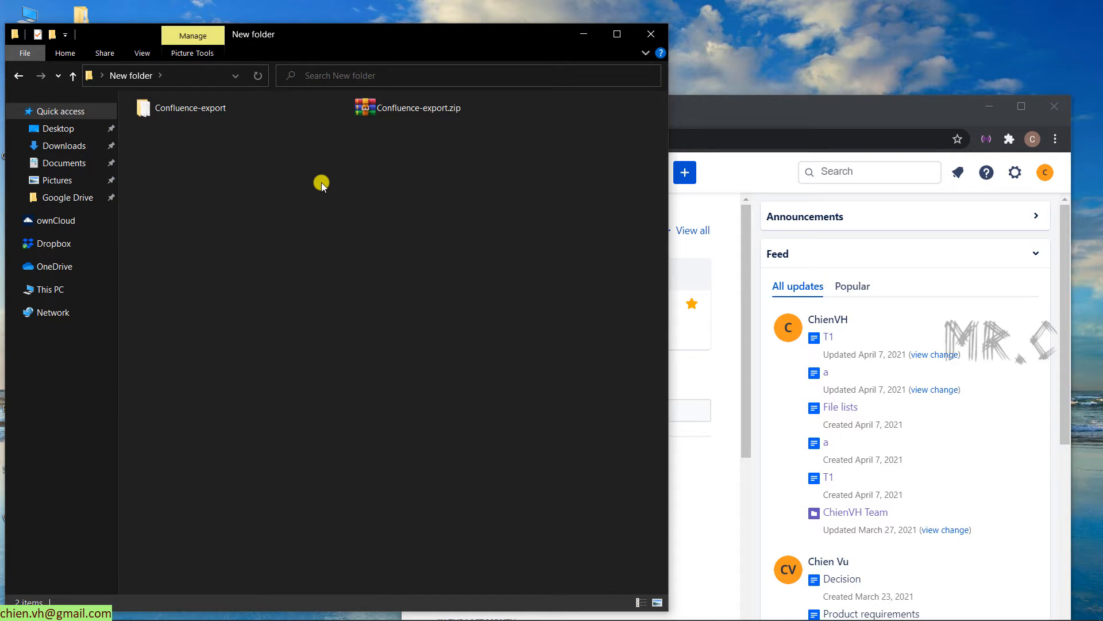
- Maximize the Confluence browser and go to the site-wide administration settings
left_click(924, 119)
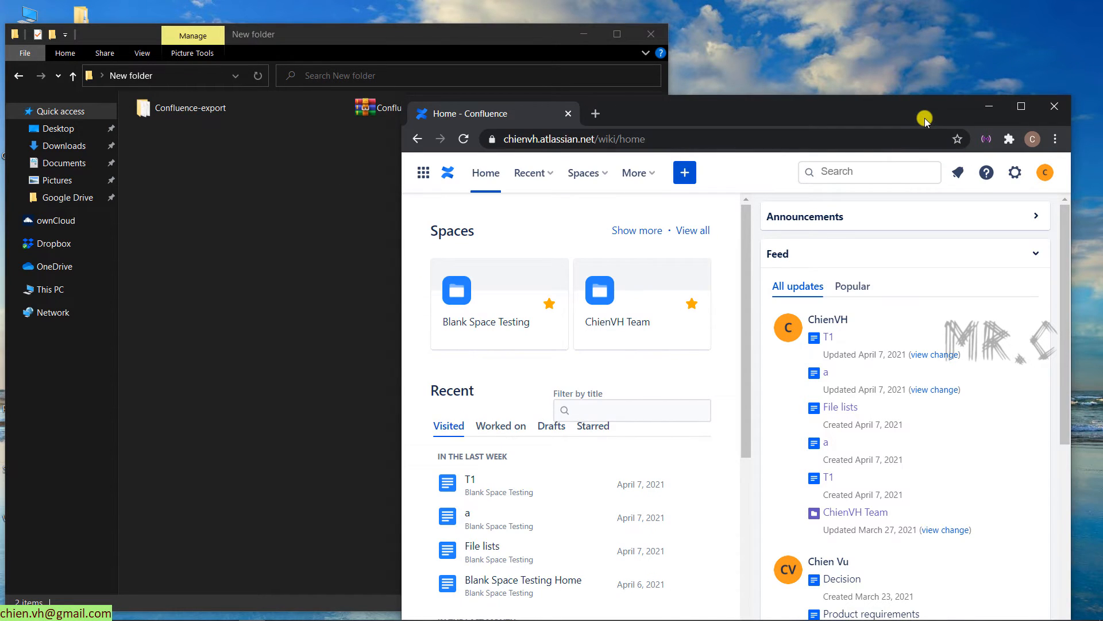
left_click(1023, 103)
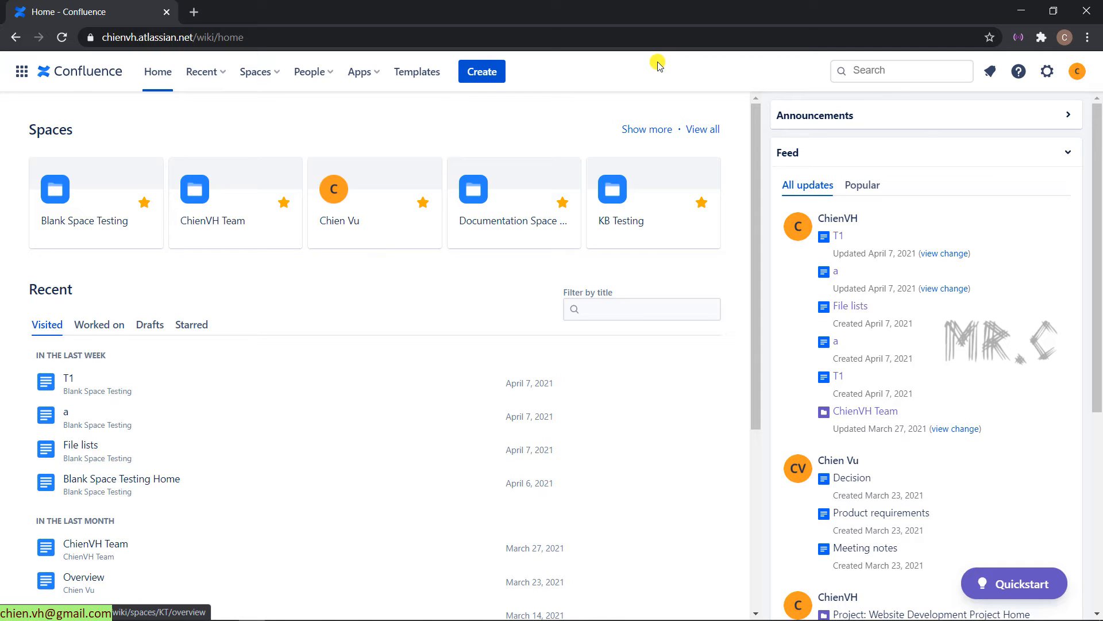
left_click(1050, 78)
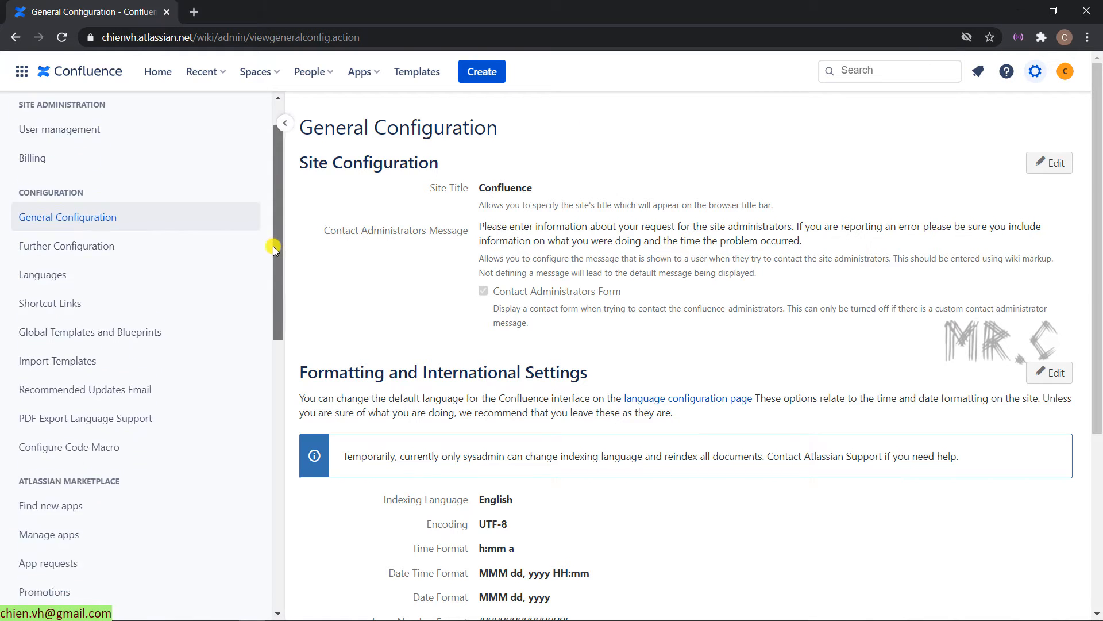
left_click_drag(277, 233, 269, 539)
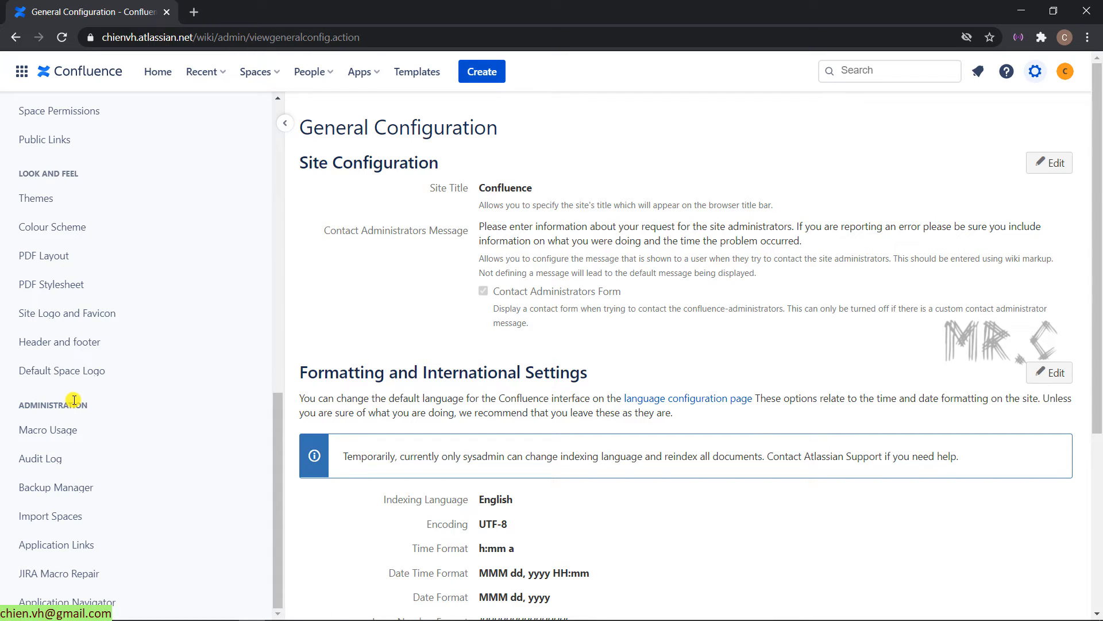
- Go to Import Spaces and review the note about accepted export files
left_click(49, 516)
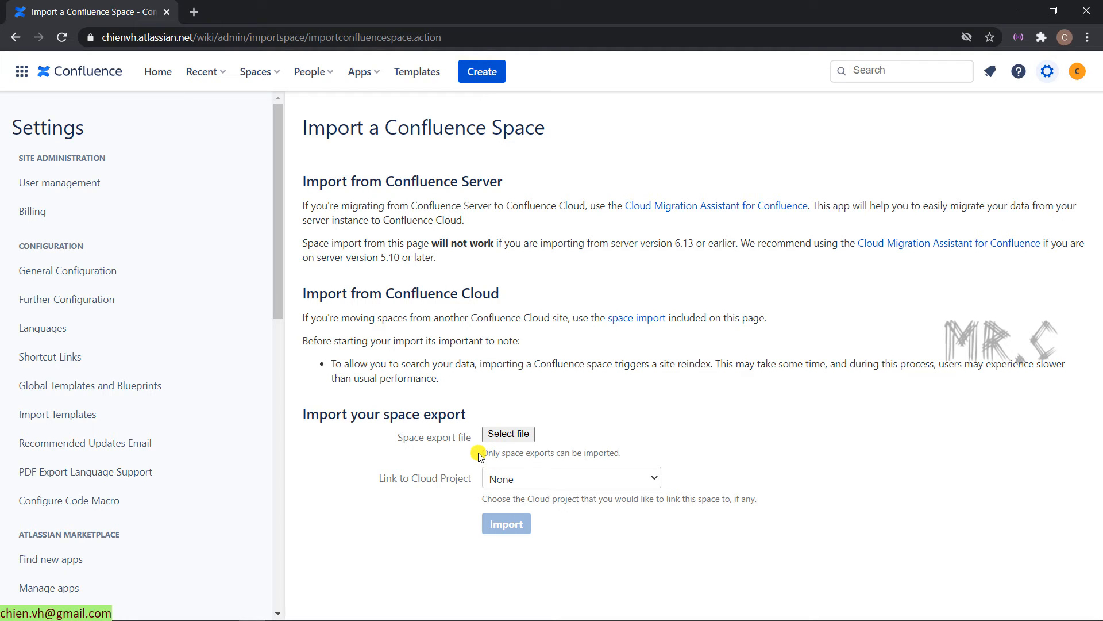
left_click_drag(479, 456, 647, 456)
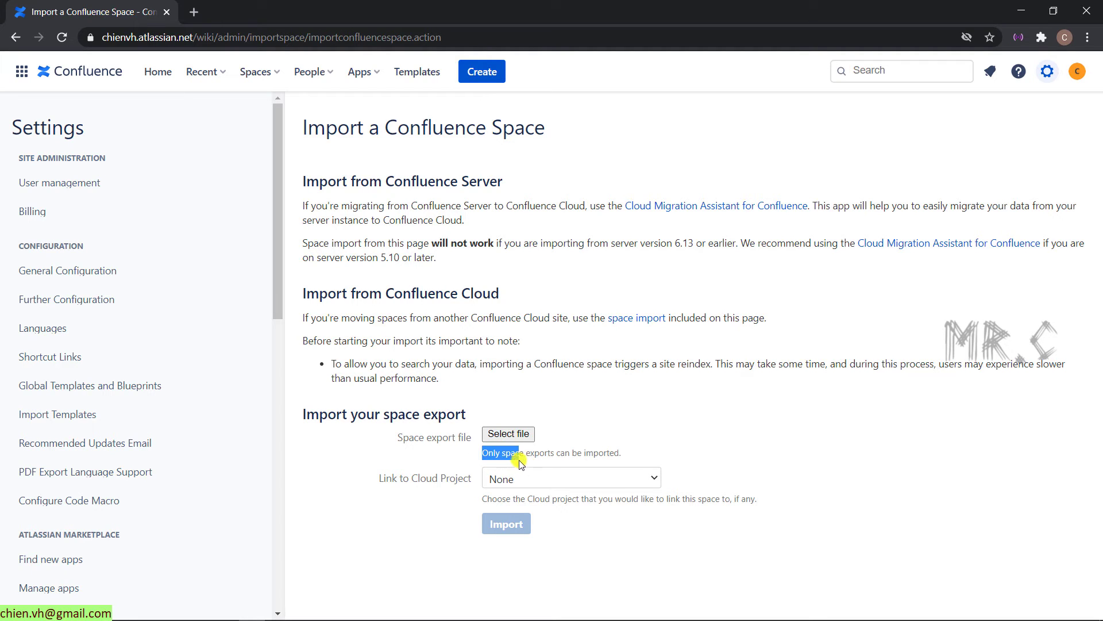
left_click(658, 457)
- Upload Confluence-export.zip from Desktop > New folder as the space export file
left_click(505, 435)
left_click(69, 110)
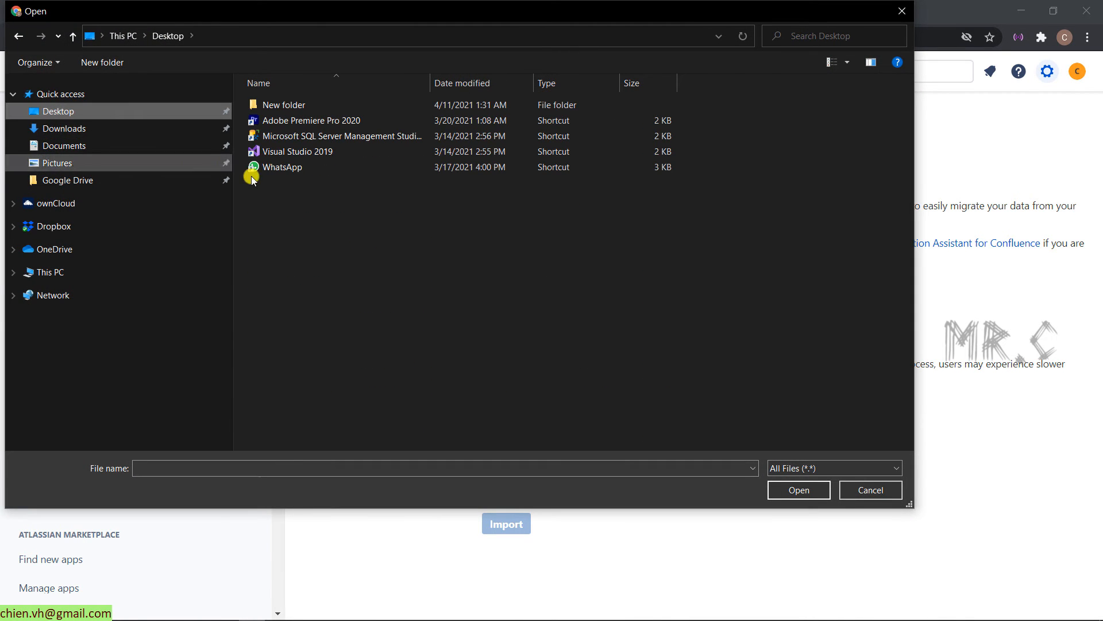
double_click(293, 105)
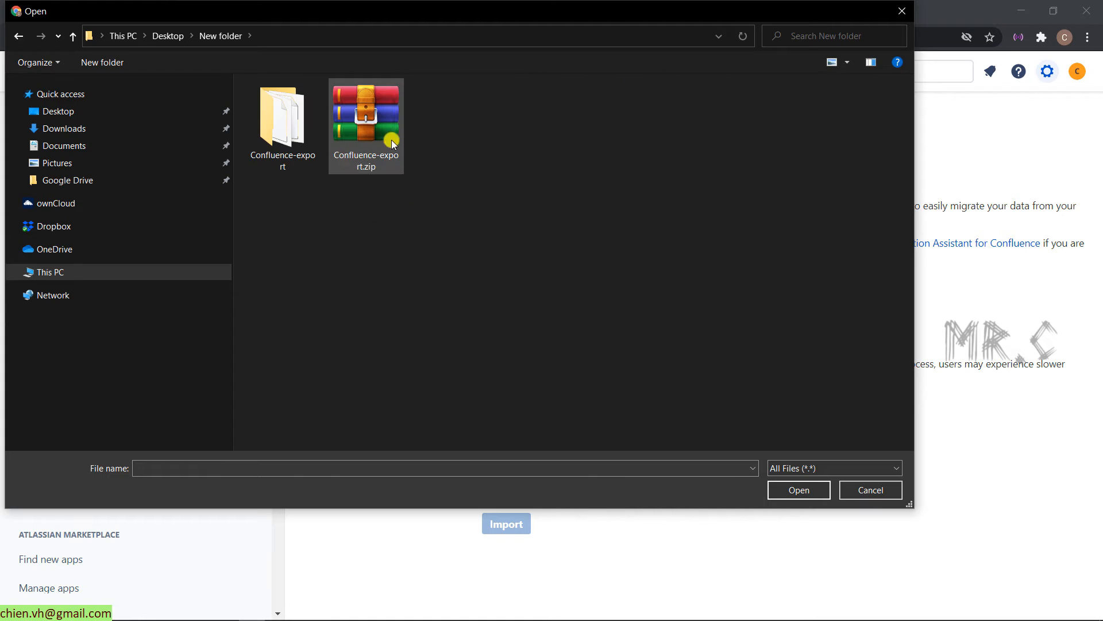
left_click(392, 142)
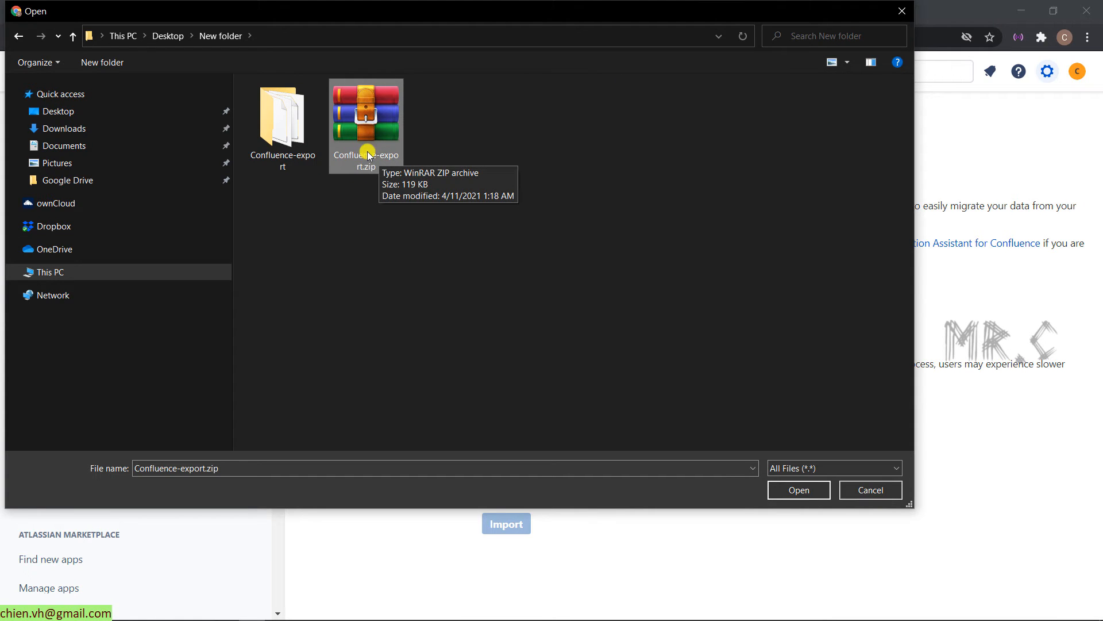
left_click(799, 489)
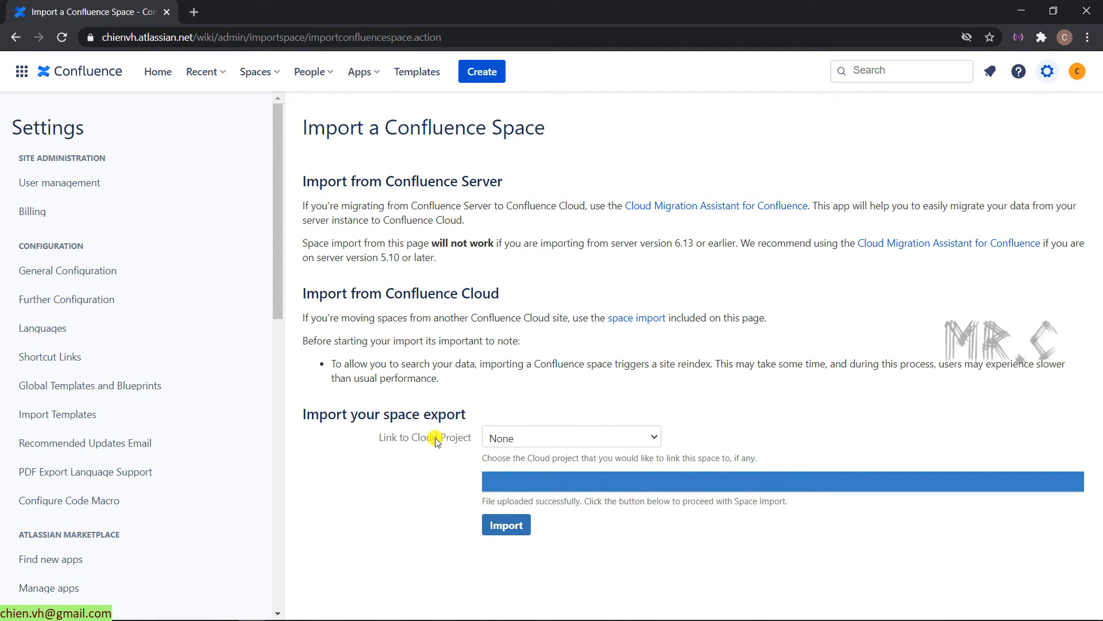
- Import the space with Link to Cloud Project left as None, then start the JIRA Macro Repair
left_click(521, 435)
left_click(776, 427)
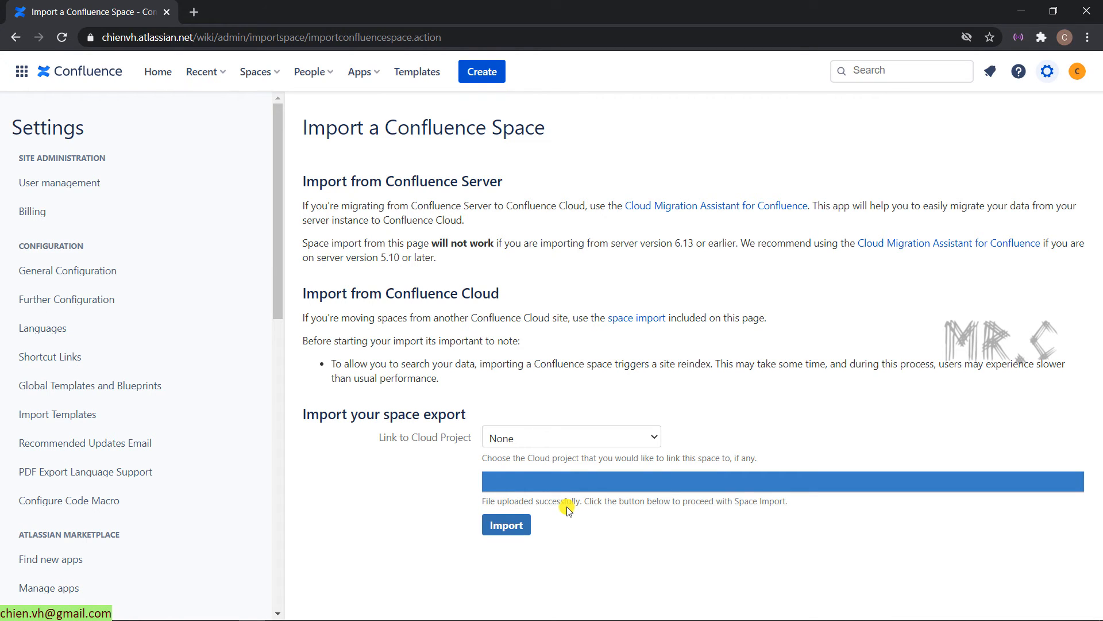
left_click(517, 527)
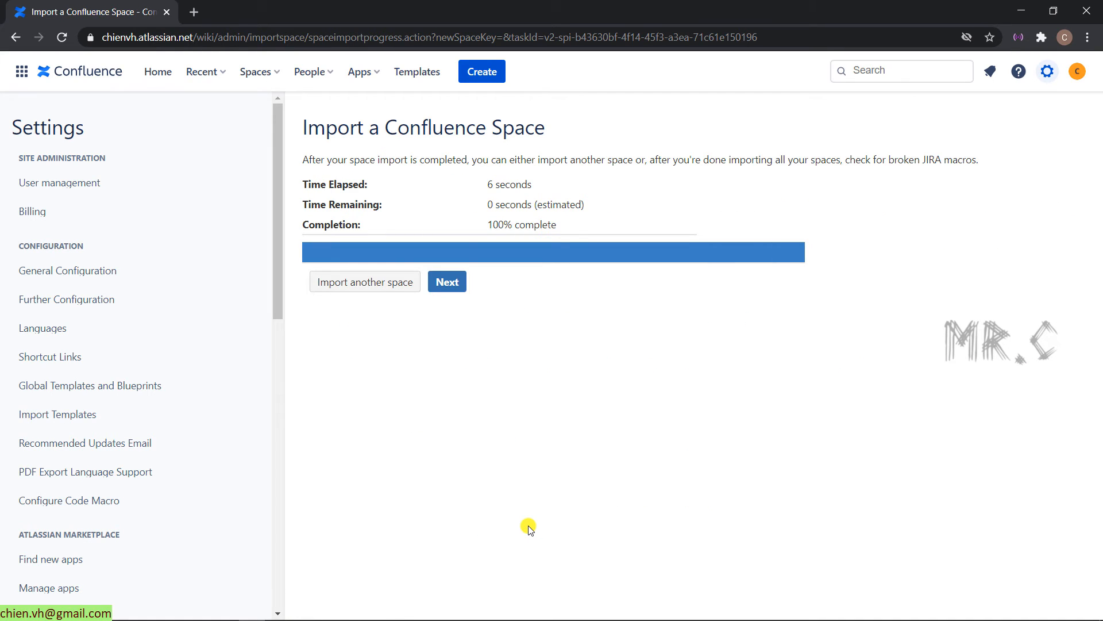
left_click(442, 285)
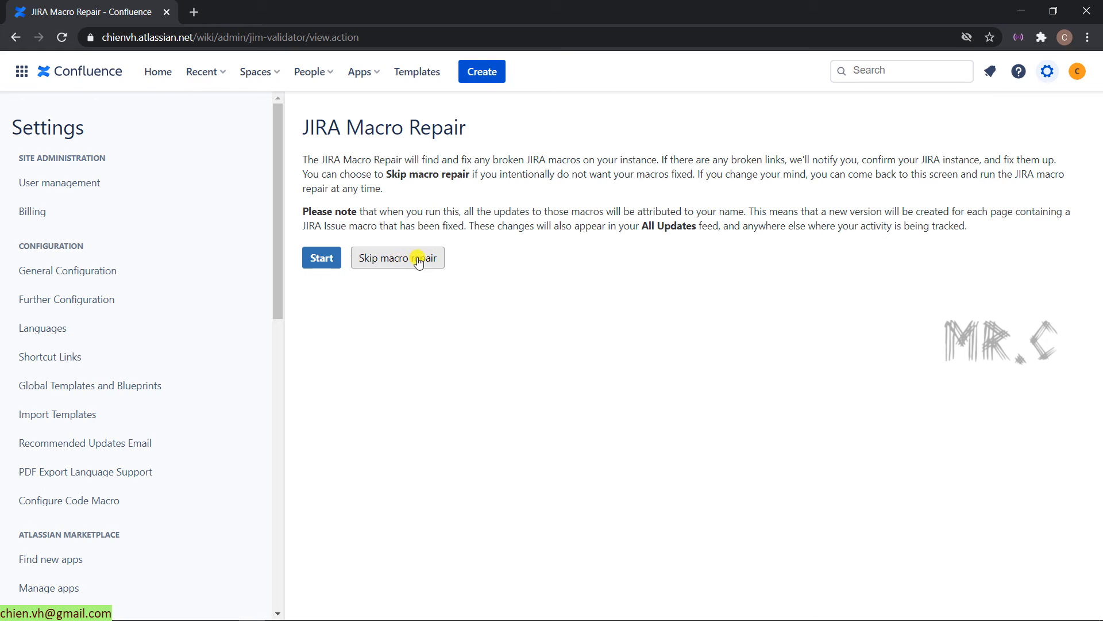
left_click(322, 258)
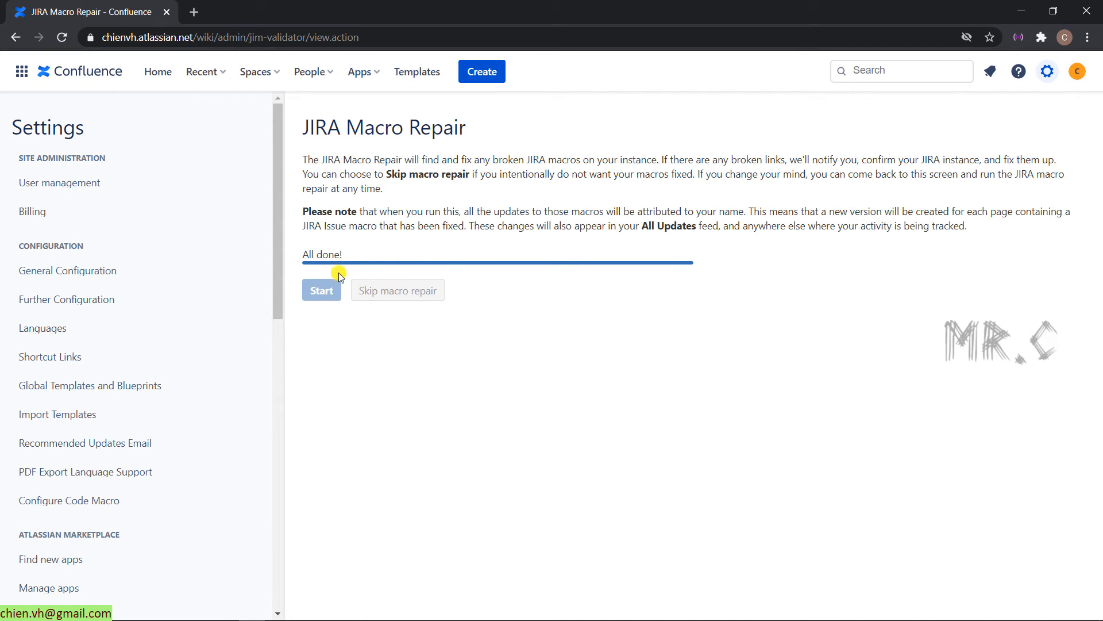
scroll(260, 366, "down", 3)
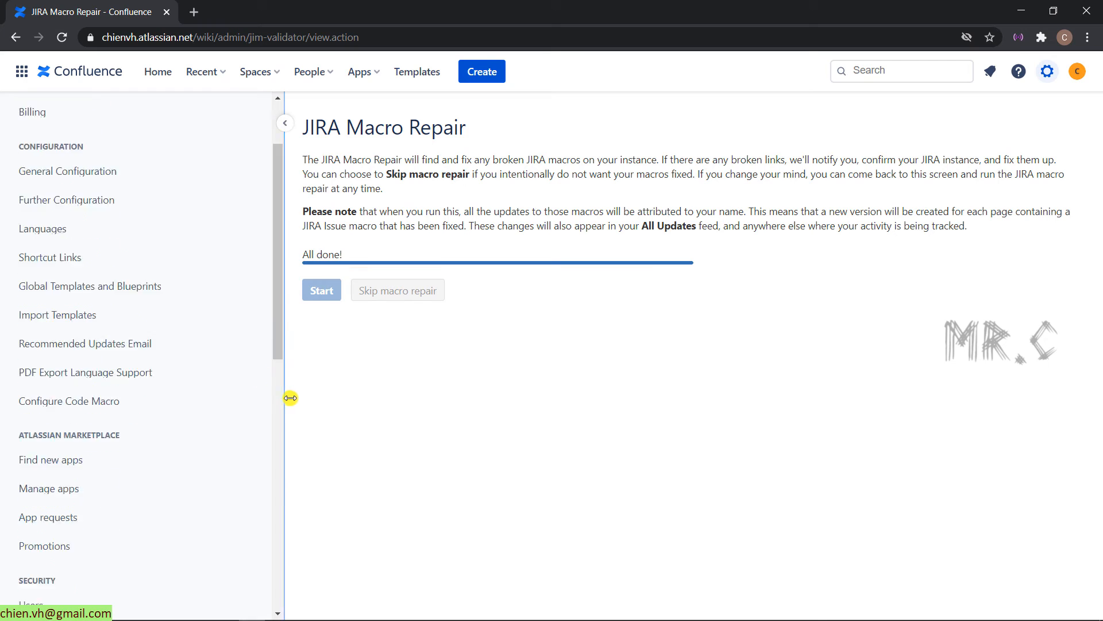
scroll(216, 406, "up", 3)
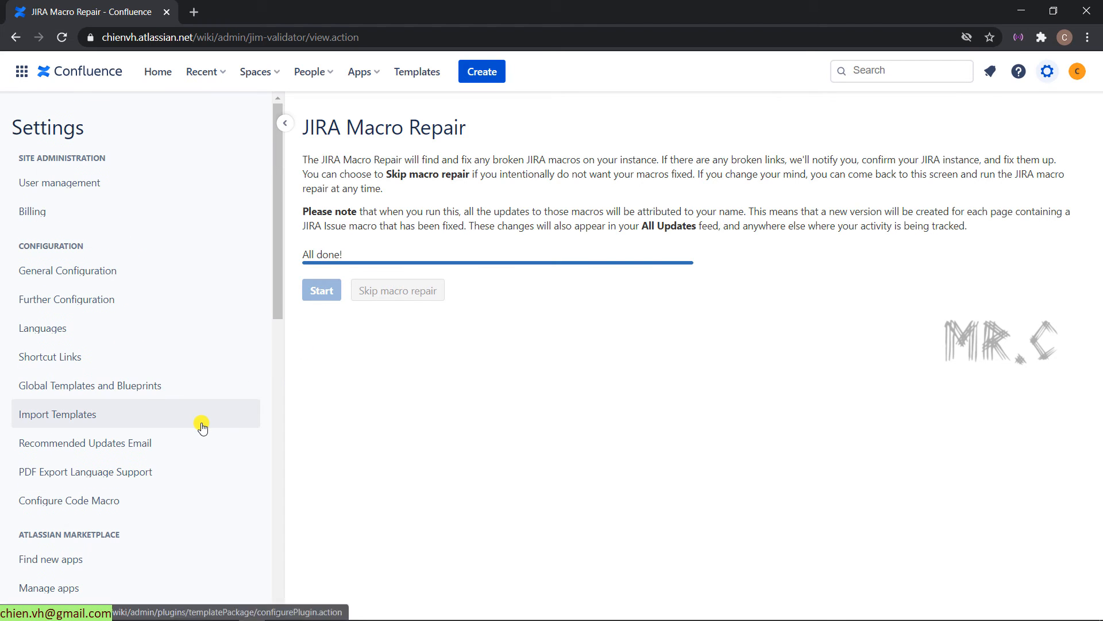
- From Spaces > View all spaces, go into the restored Website Development Project With ChienVH space
left_click(87, 71)
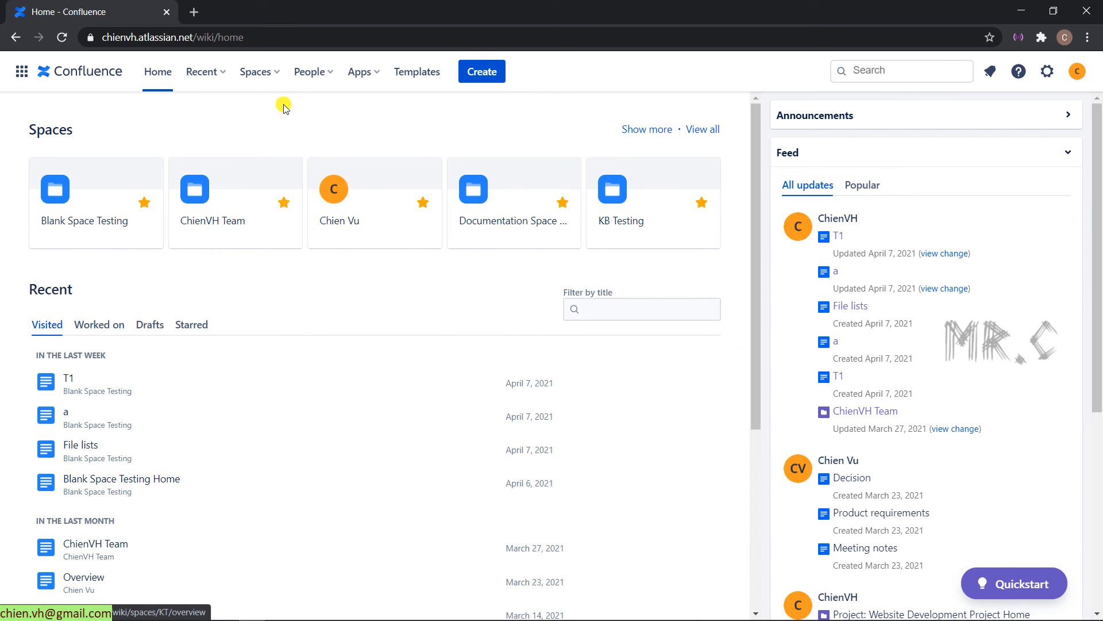
left_click(265, 79)
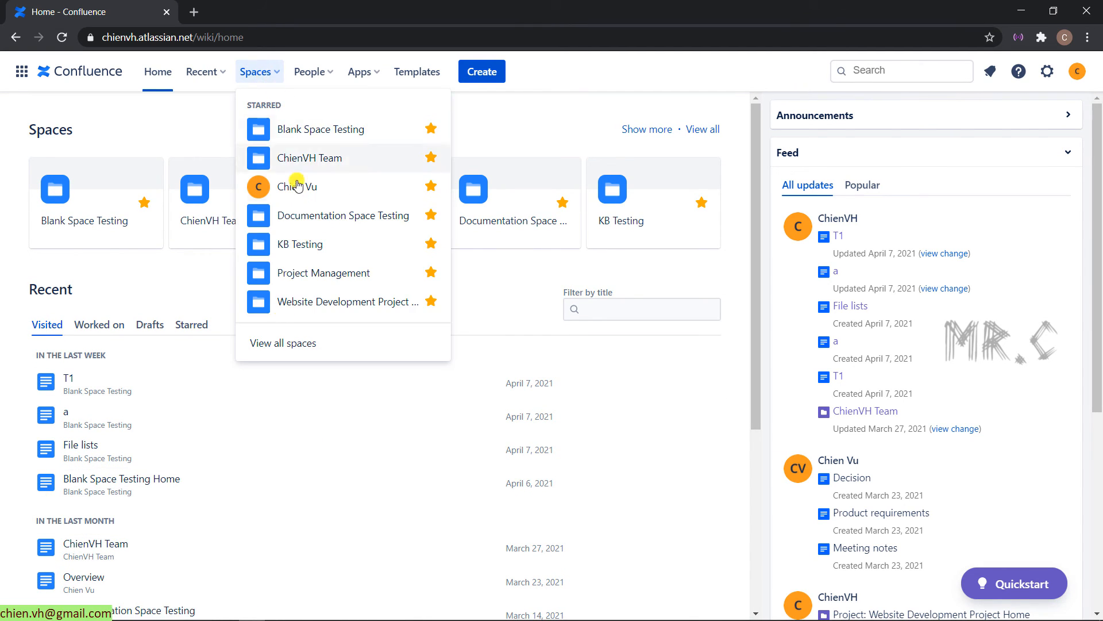
left_click(313, 345)
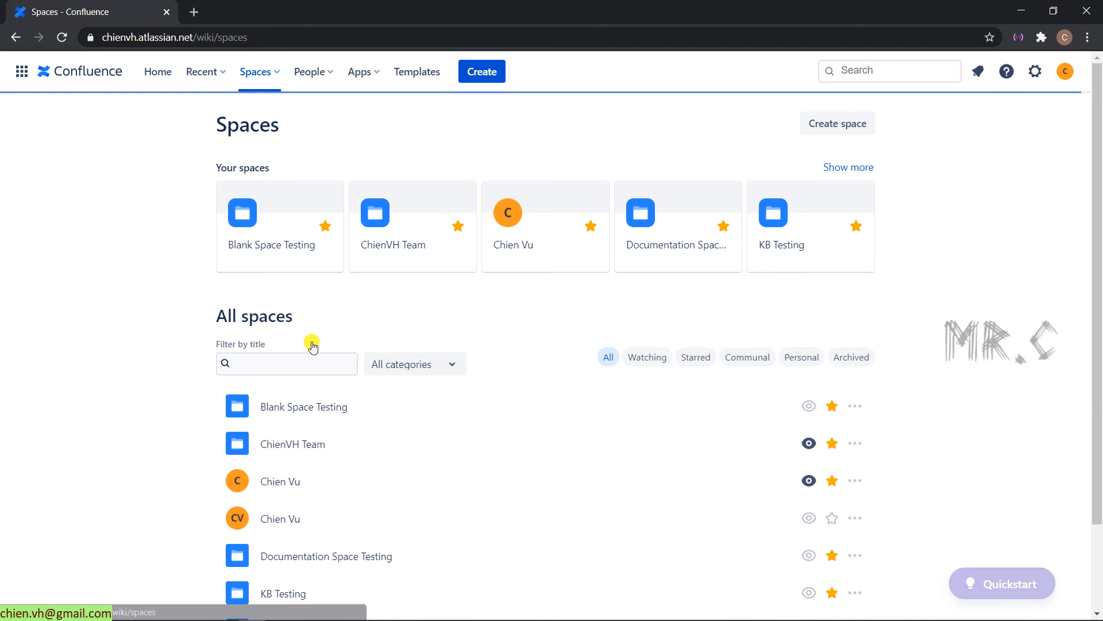
scroll(582, 388, "down", 1)
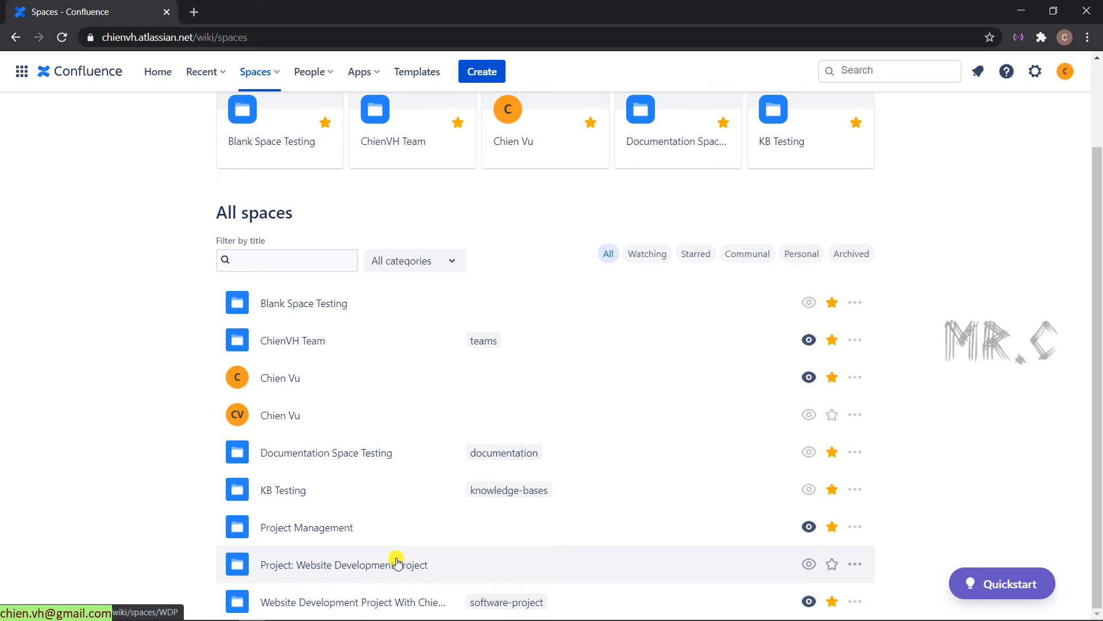
left_click(435, 597)
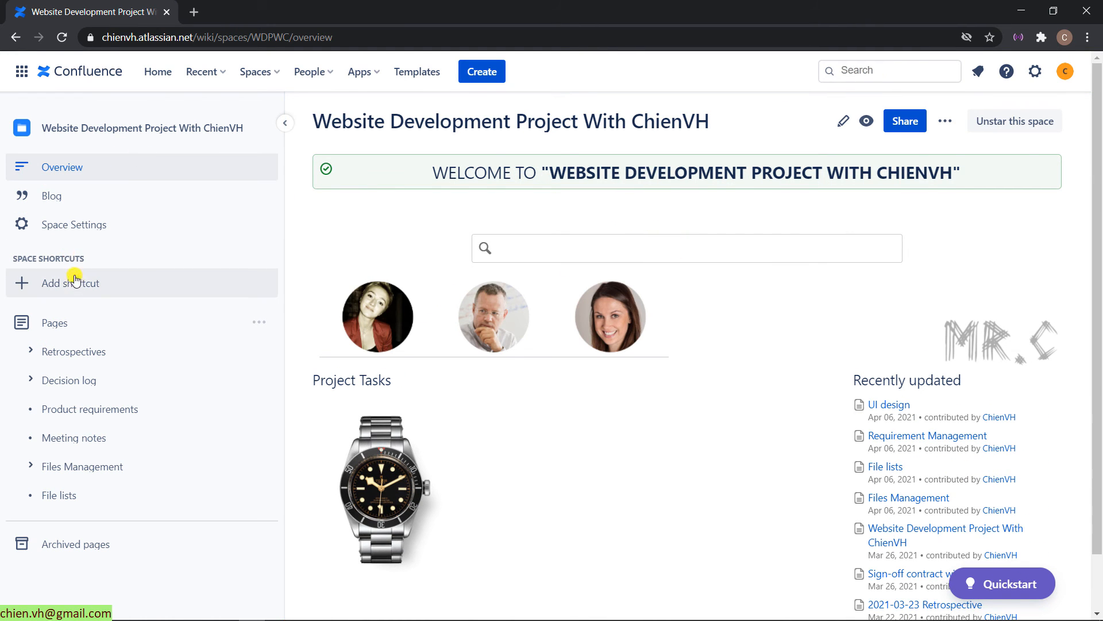
- Verify the 2021-03-23 Retrospective, Sign-off contract and Product requirements pages, then return to Overview
left_click(30, 351)
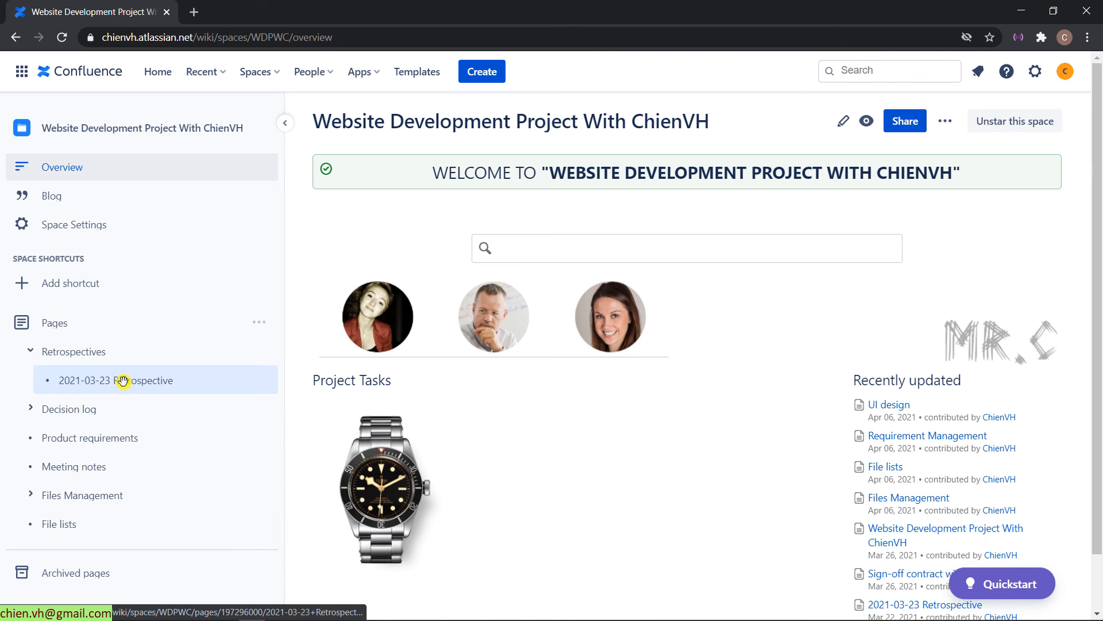
left_click(91, 380)
left_click(30, 408)
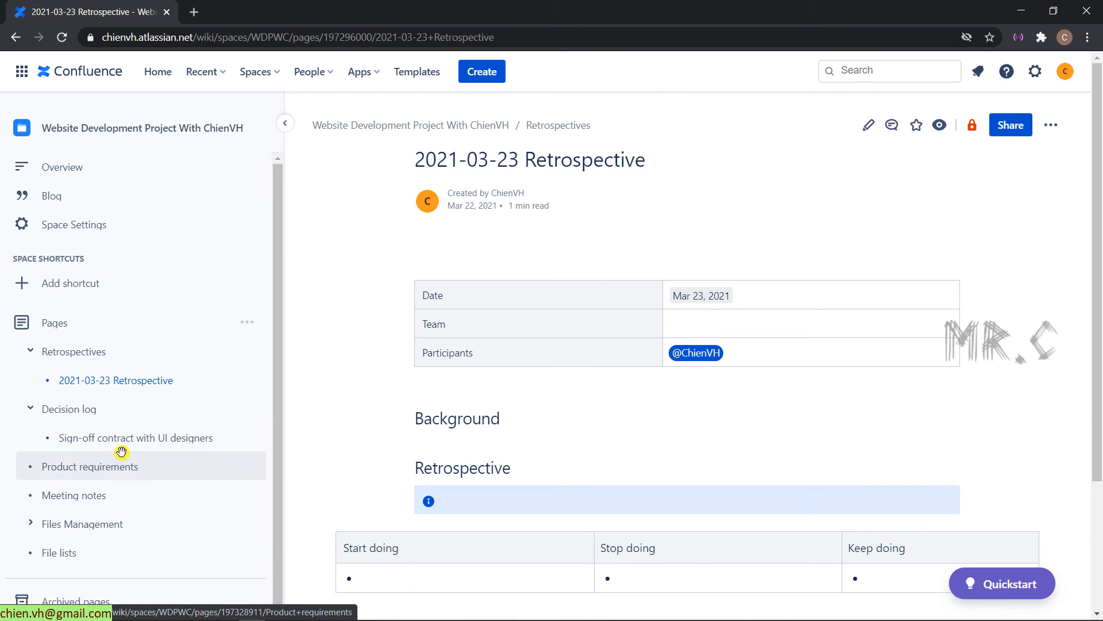
left_click(118, 455)
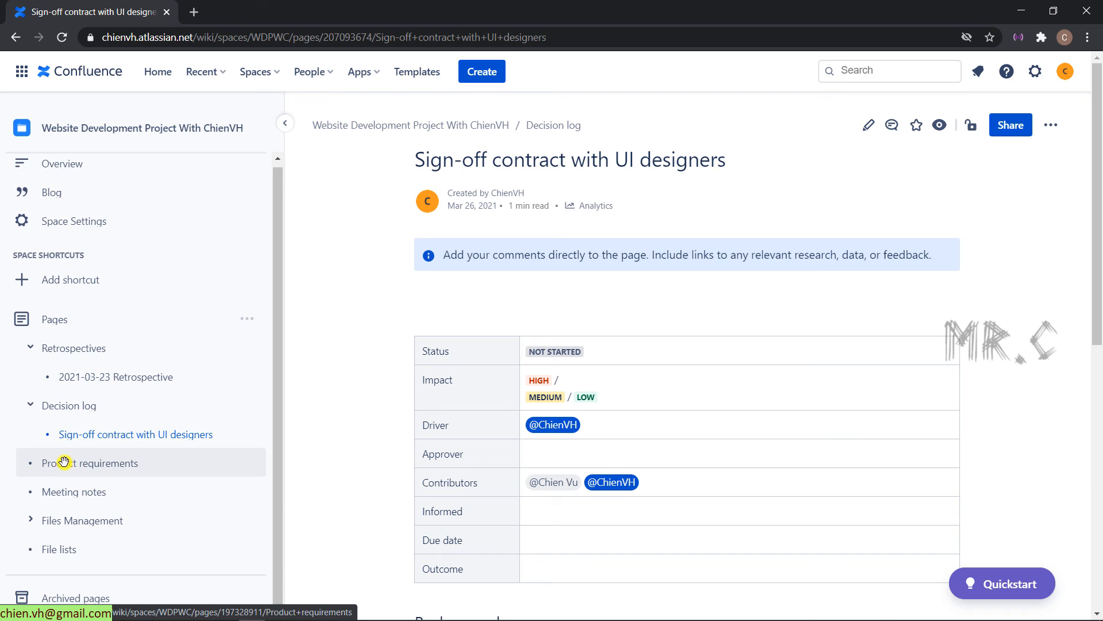
left_click(63, 463)
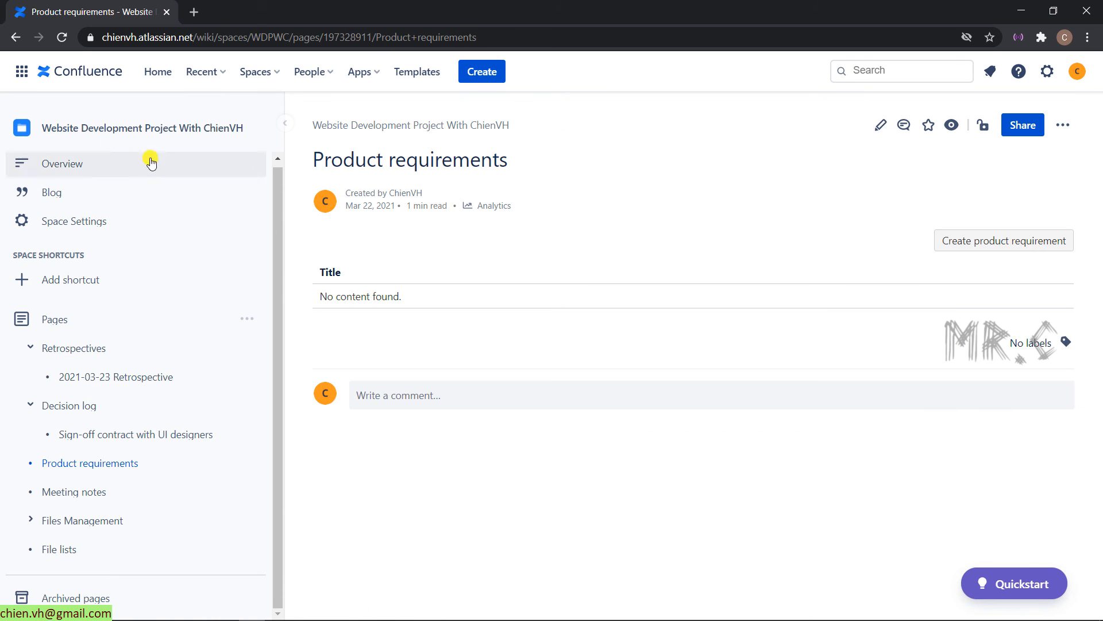
left_click(71, 165)
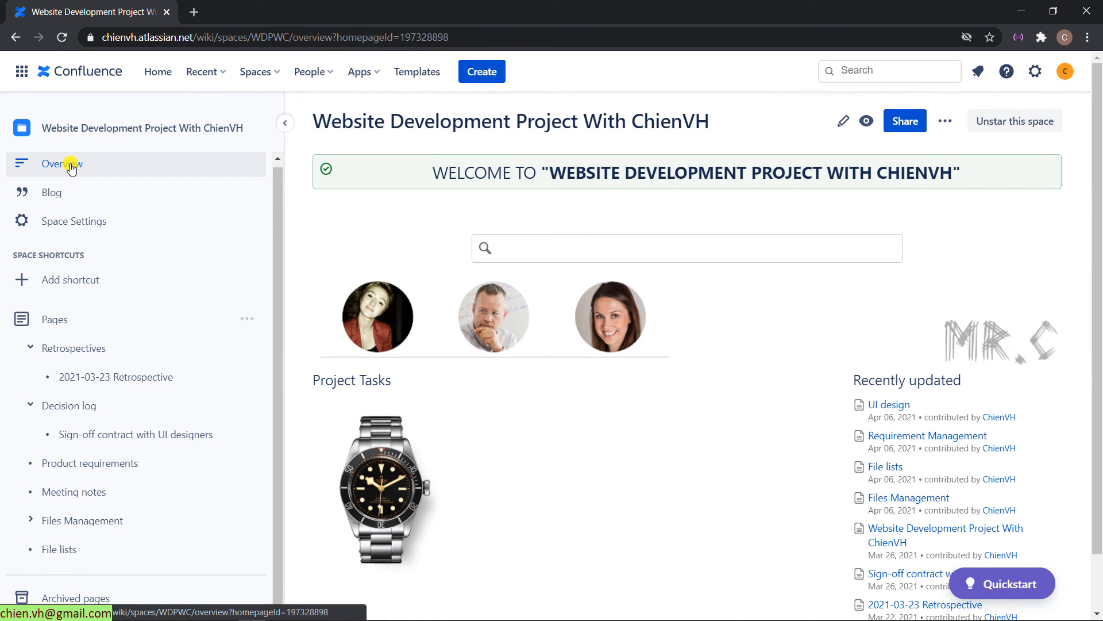